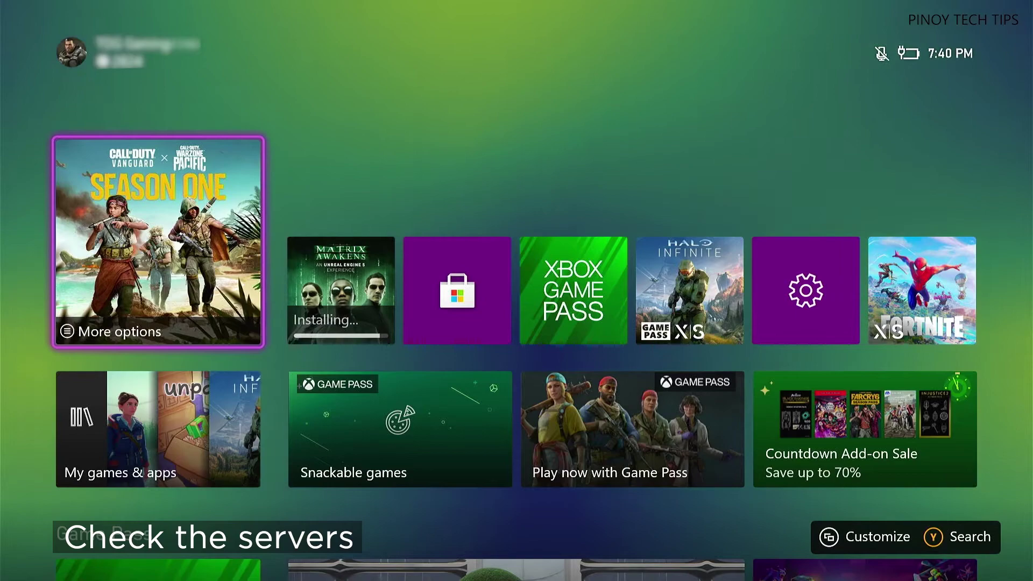
# Open My games & apps from Home and move into the Apps grid
pyautogui.press('Down')
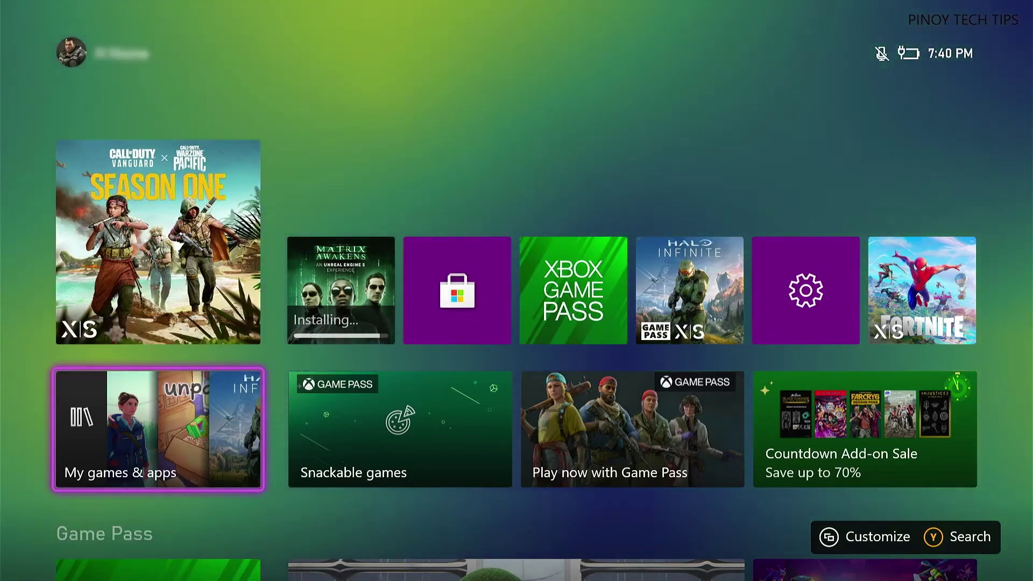
pyautogui.press('Return')
pyautogui.press('Down')
pyautogui.press('Right')
pyautogui.press('Right')
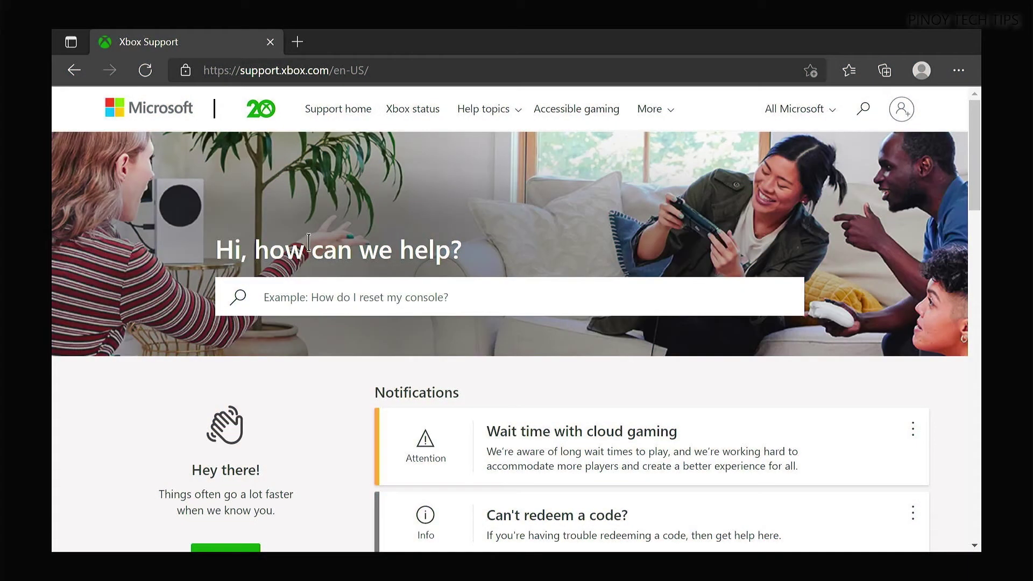
# Open the Xbox status page and expand the Multiplayer gaming service row
pyautogui.click(427, 130)
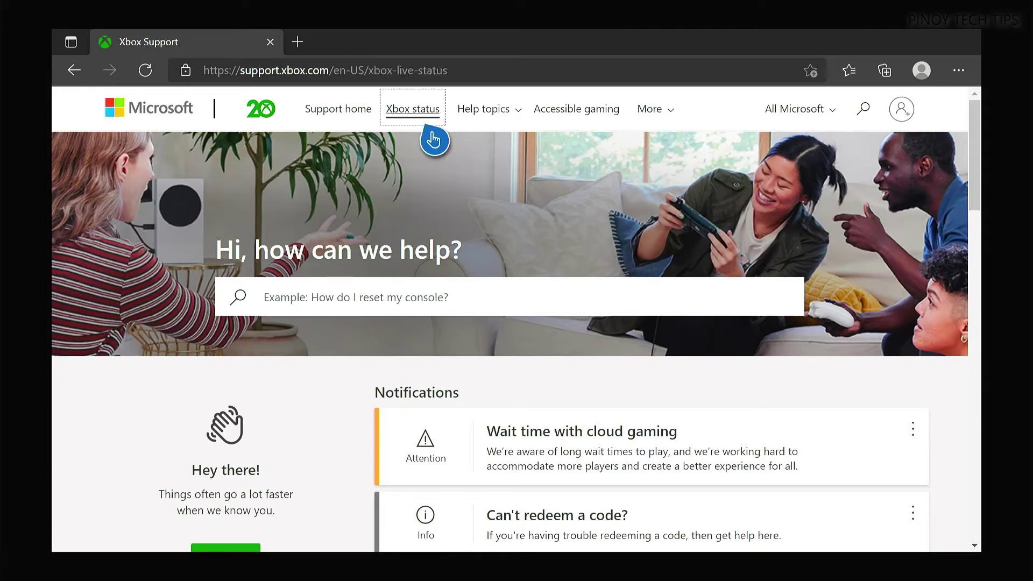
pyautogui.scroll(-5, 433, 140)
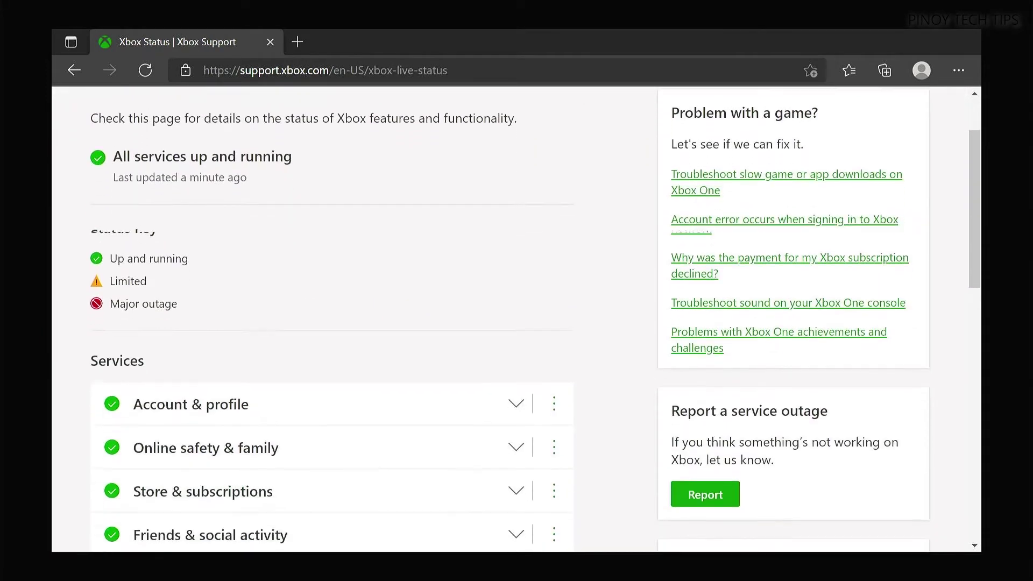
pyautogui.scroll(-1, 536, 319)
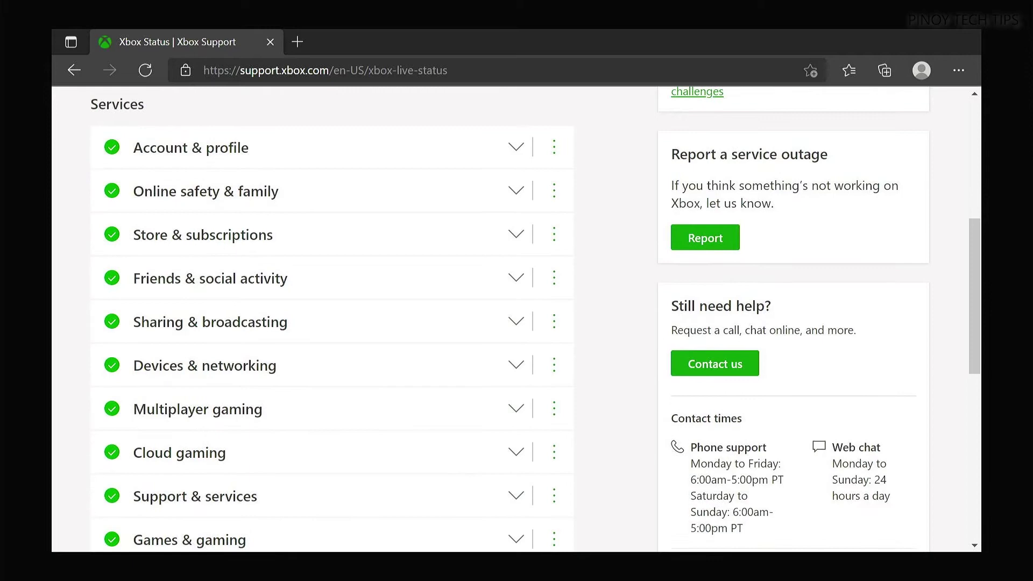
pyautogui.click(434, 423)
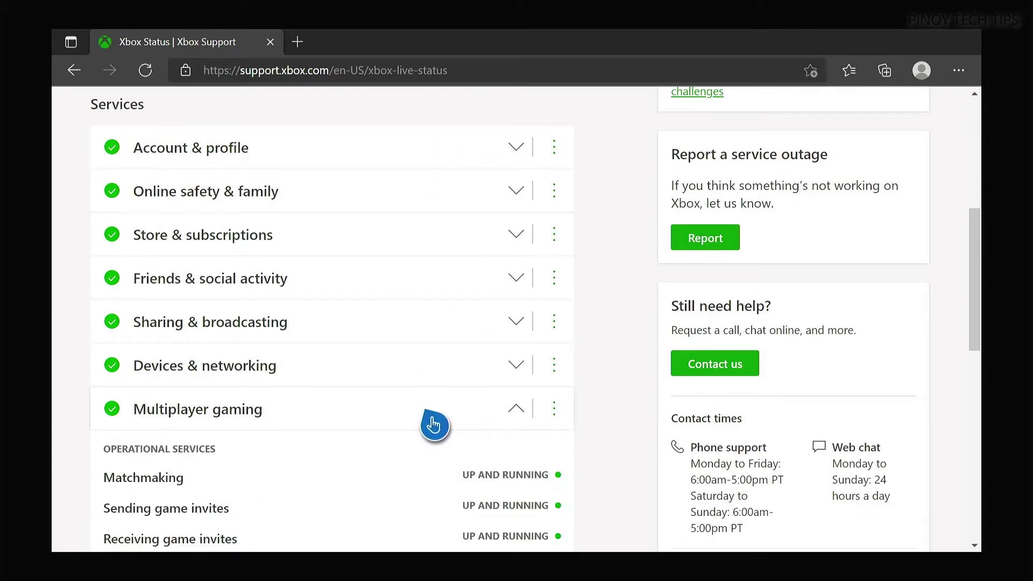
pyautogui.scroll(-3, 434, 425)
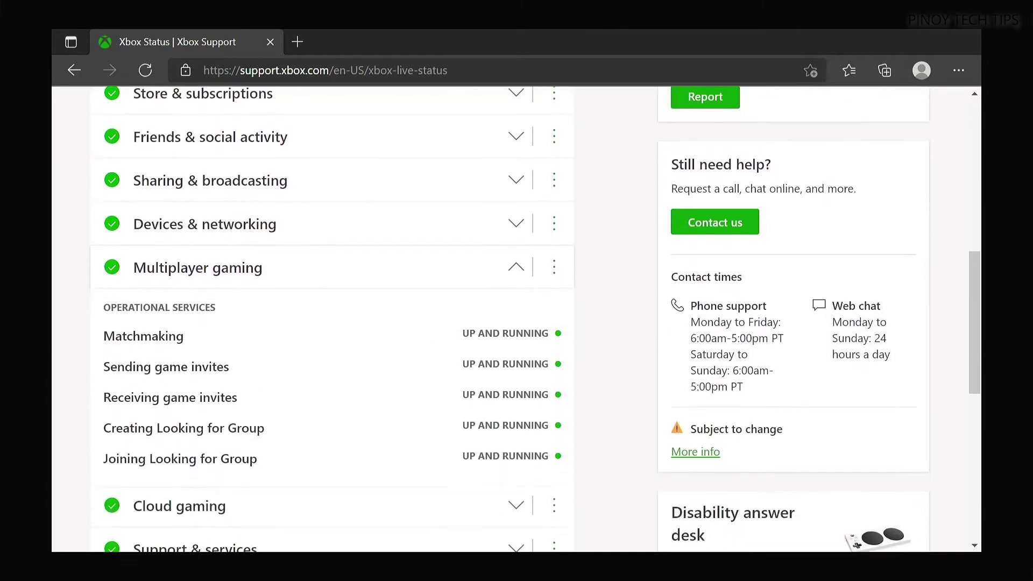
pyautogui.scroll(-1, 535, 315)
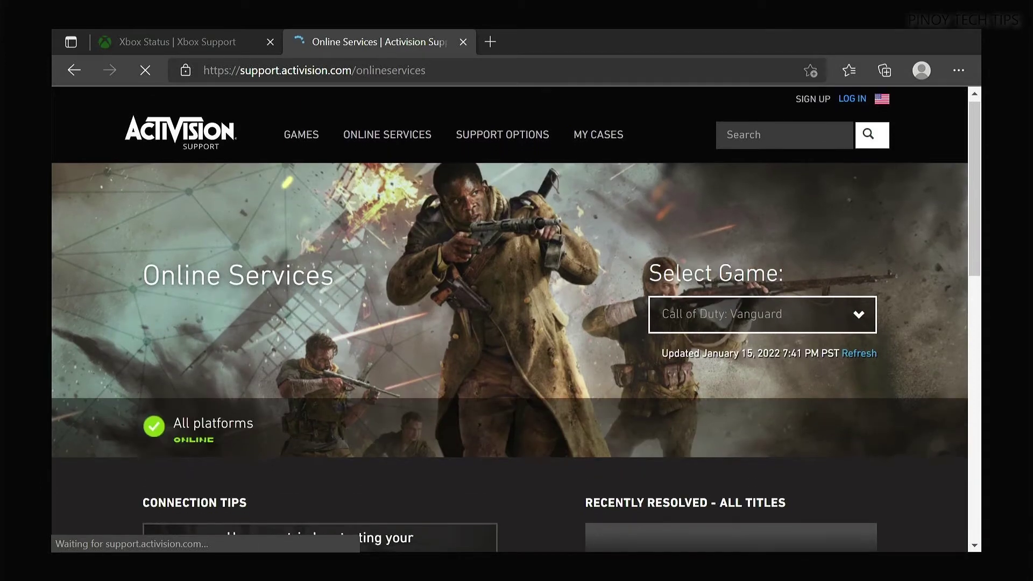
# Scroll Activision's Online Services page down to Server Status by Network
pyautogui.scroll(-3, 401, 152)
pyautogui.scroll(-3, 516, 320)
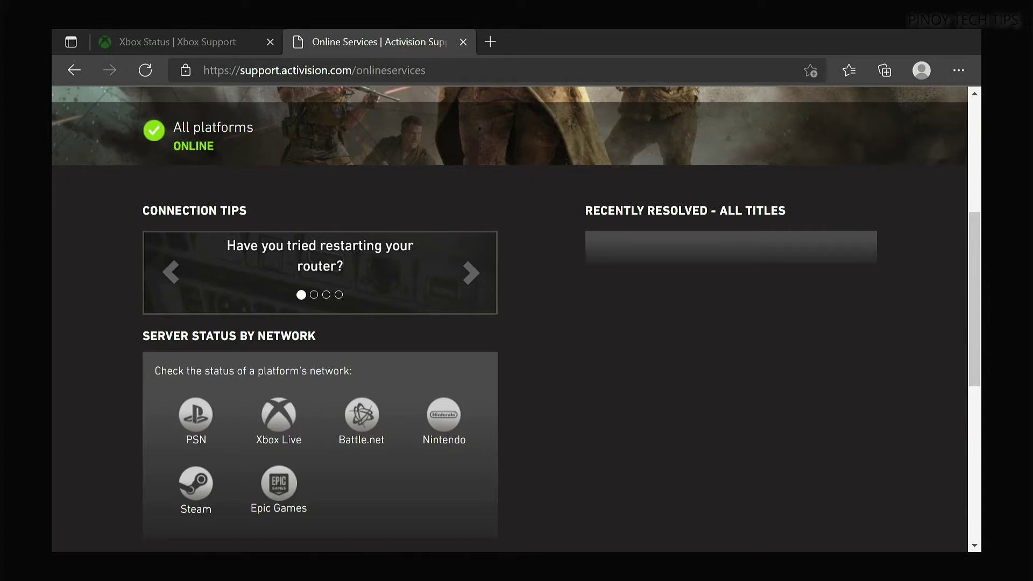
# Open console Settings from the guide's Profile & system section
pyautogui.press('super')
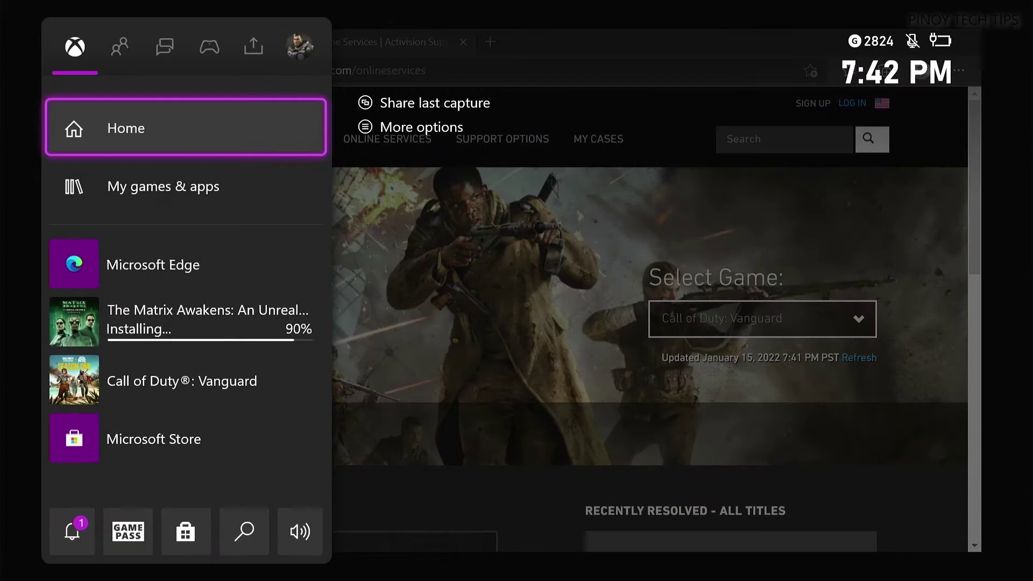
pyautogui.press('Right')
pyautogui.press('Right')
pyautogui.press('Right')
pyautogui.press('Right')
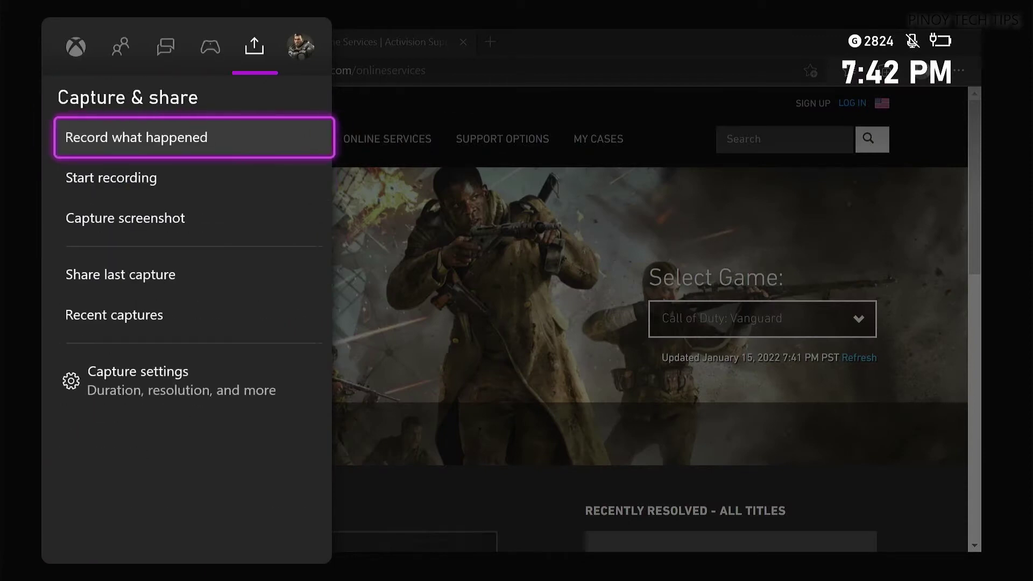
pyautogui.press('Right')
pyautogui.press('Down')
pyautogui.press('Down')
pyautogui.press('Down')
pyautogui.press('Return')
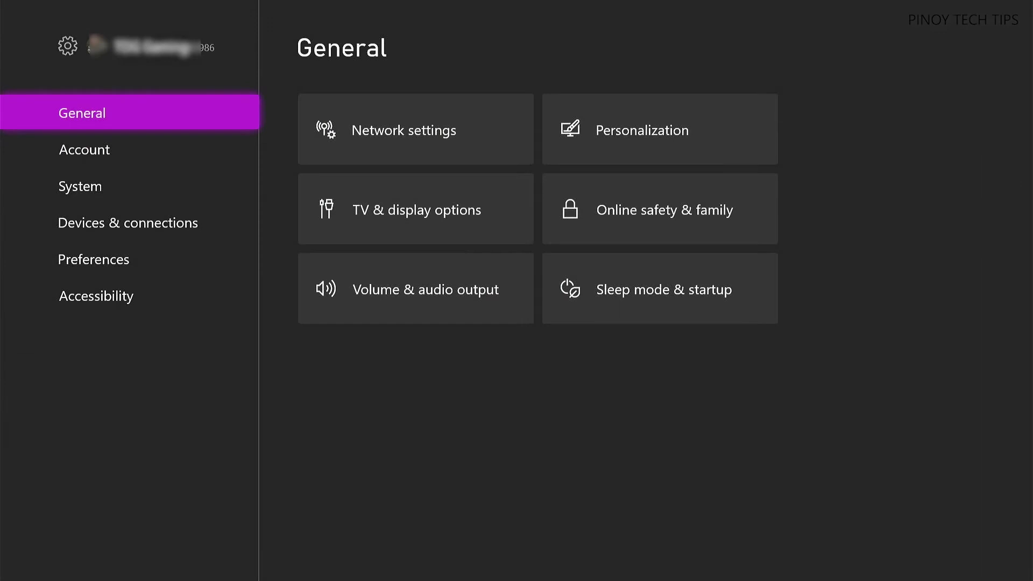
# Open Network settings and highlight Test network speed & statistics
pyautogui.press('Right')
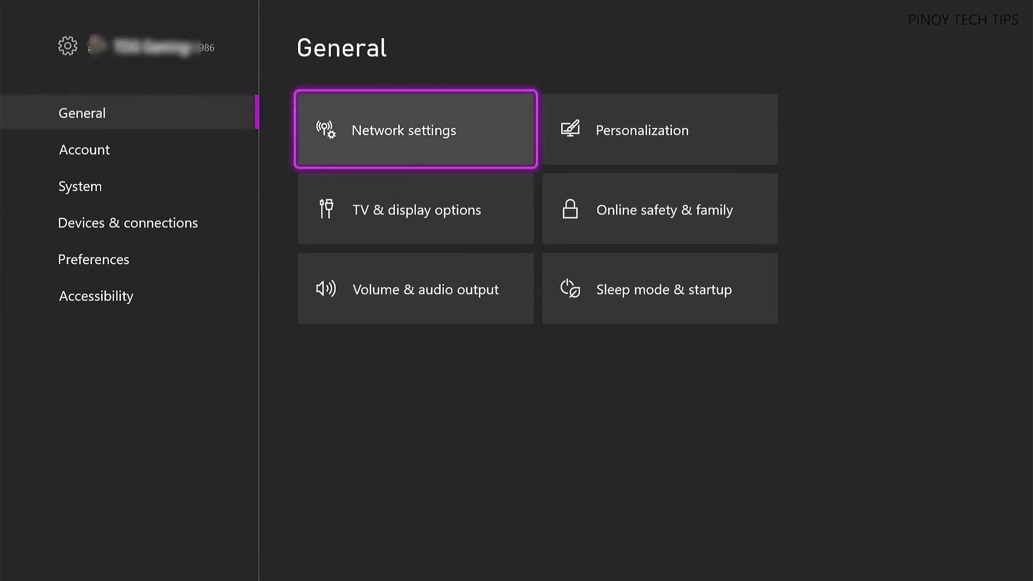
pyautogui.press('Return')
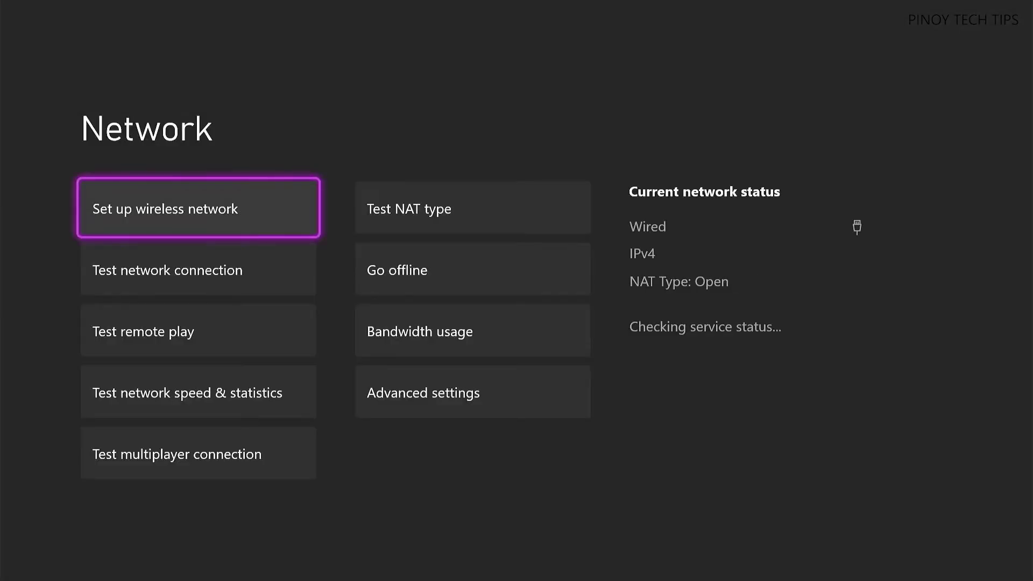
pyautogui.press('Down')
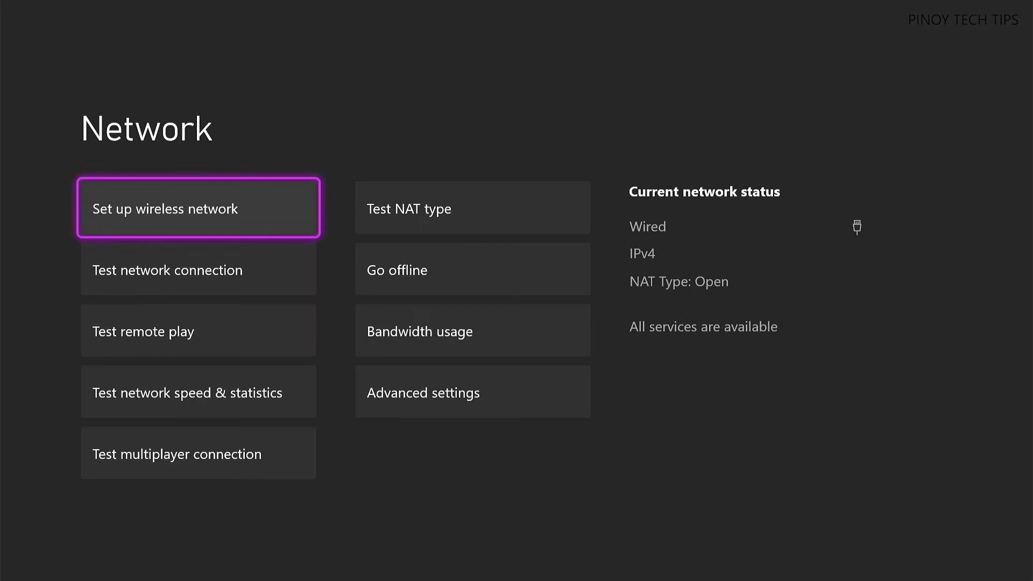
pyautogui.press('Down')
pyautogui.press('Down')
pyautogui.press('Down')
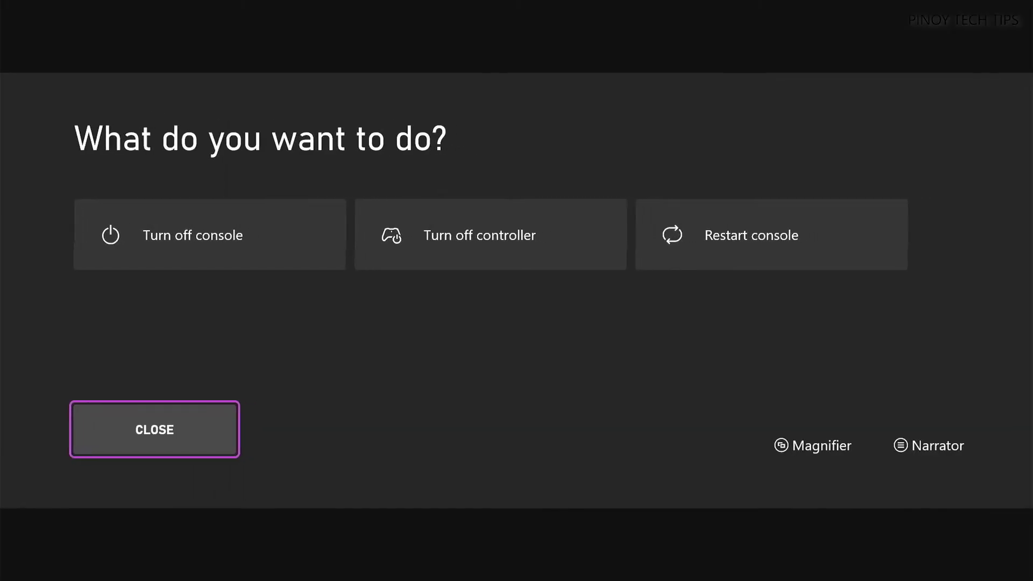
# Choose Restart console from the power menu and wait for Home to reload
pyautogui.press('Up')
pyautogui.press('Right')
pyautogui.press('Right')
pyautogui.press('Return')
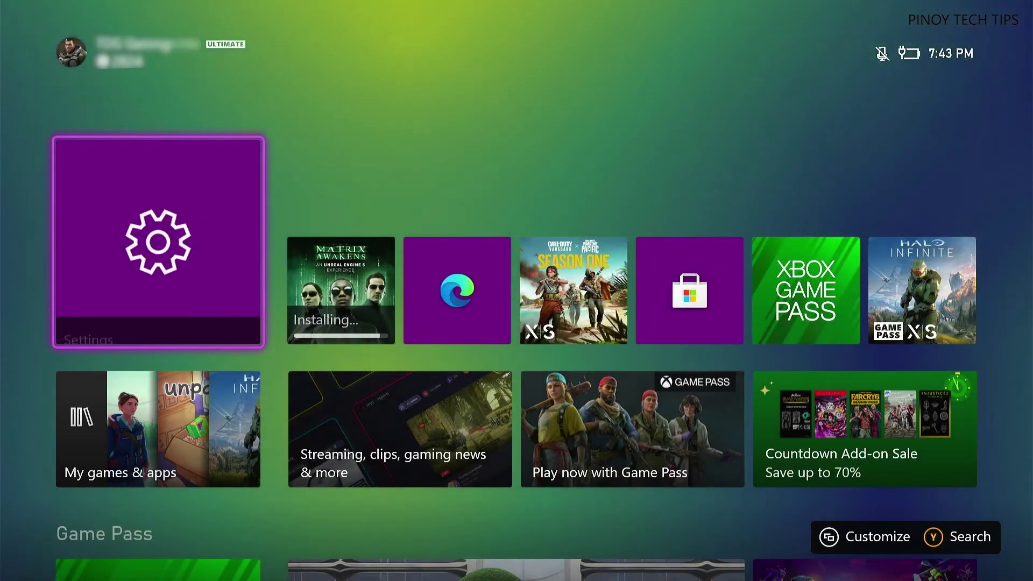
pyautogui.press('Right')
pyautogui.press('Right')
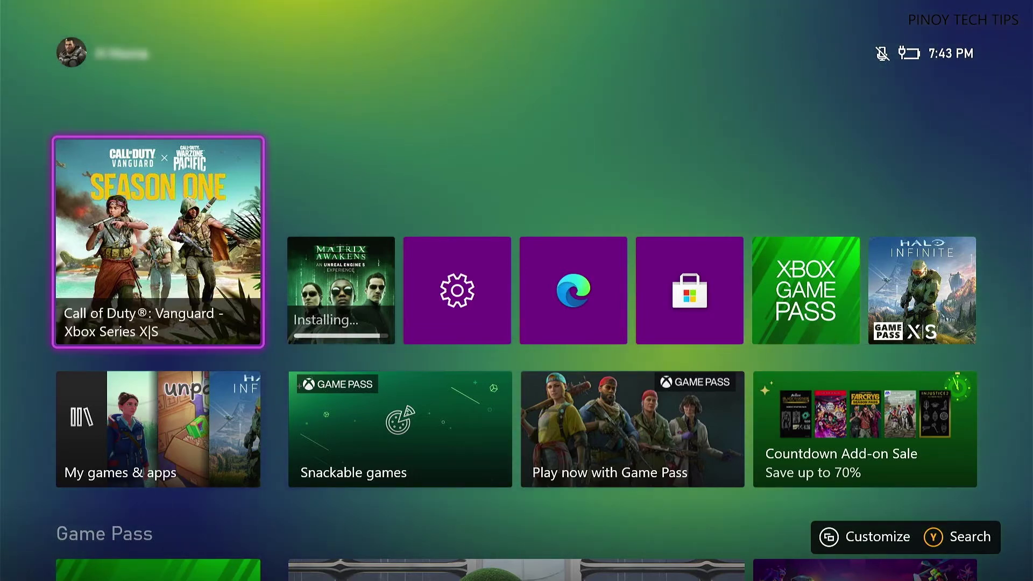
# Open the full games library from the guide's My games & apps panel
pyautogui.press('super')
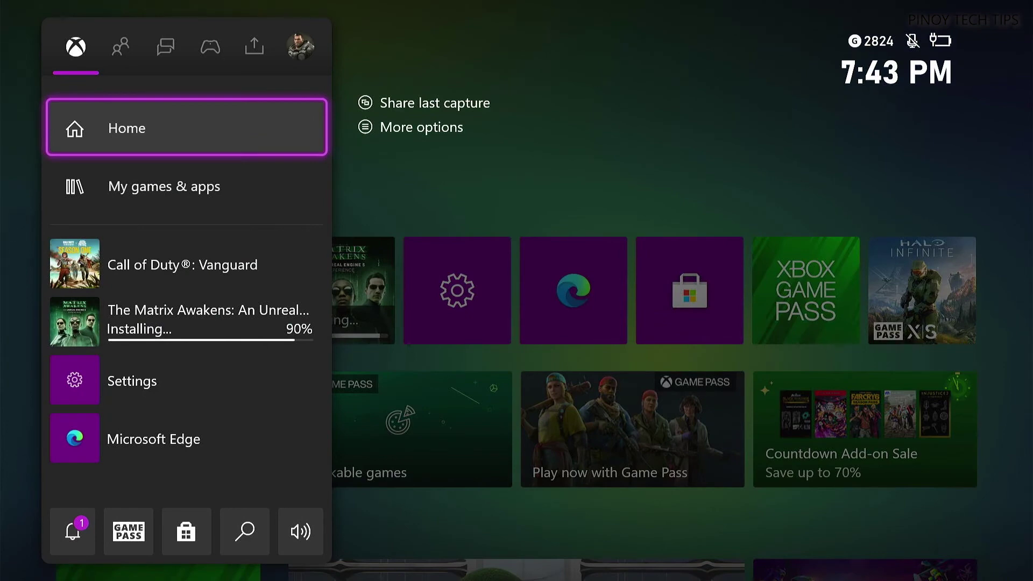
pyautogui.press('Down')
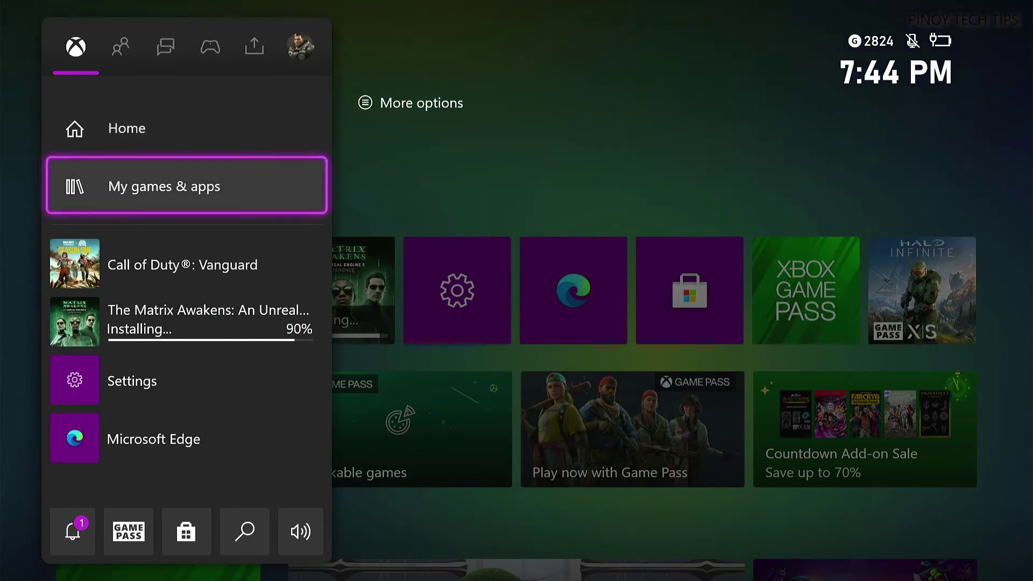
pyautogui.press('Return')
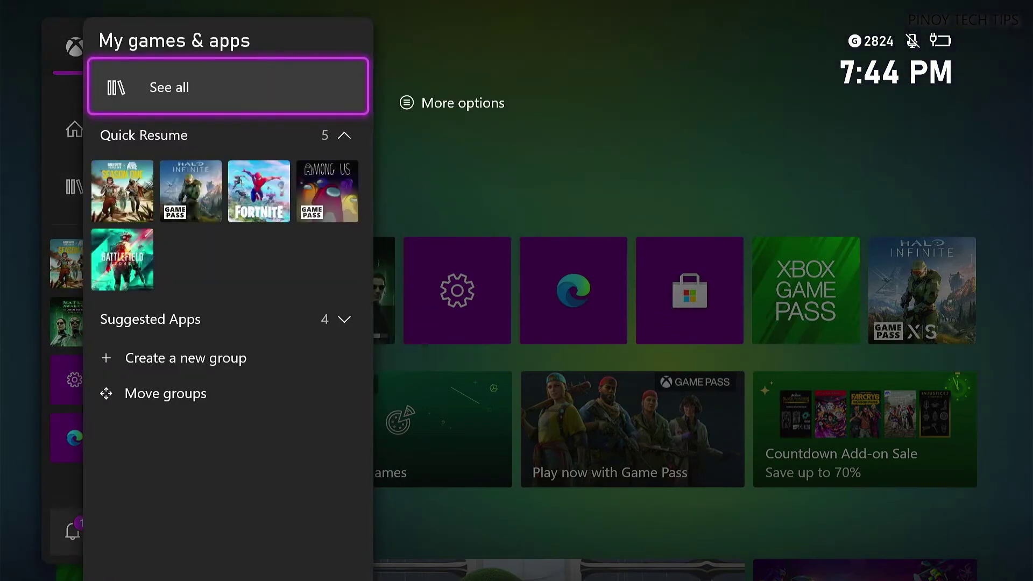
pyautogui.press('Return')
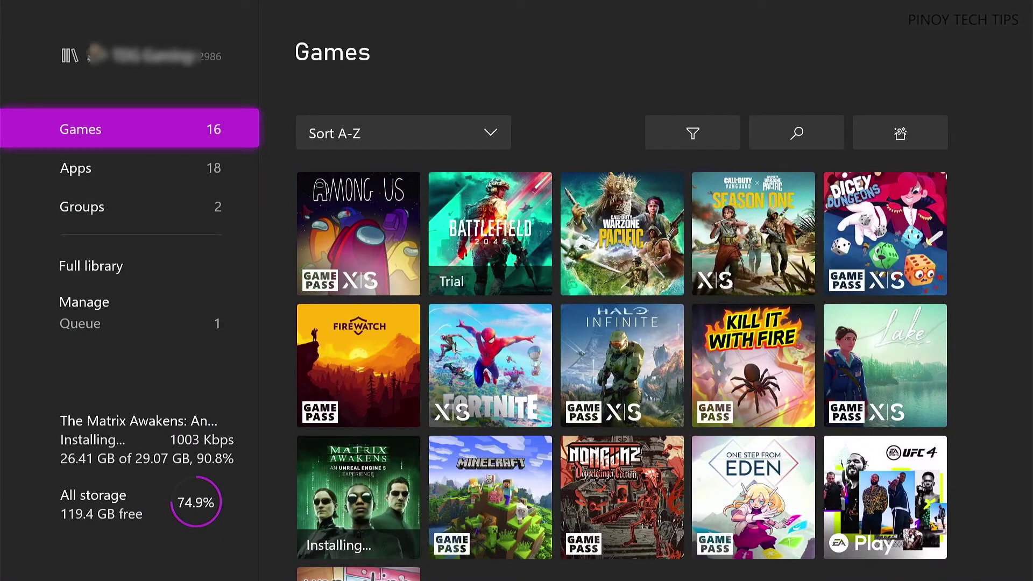
# Open Manage game and add-ons for Call of Duty: Vanguard
pyautogui.press('Right')
pyautogui.press('Right')
pyautogui.press('Right')
pyautogui.press('Right')
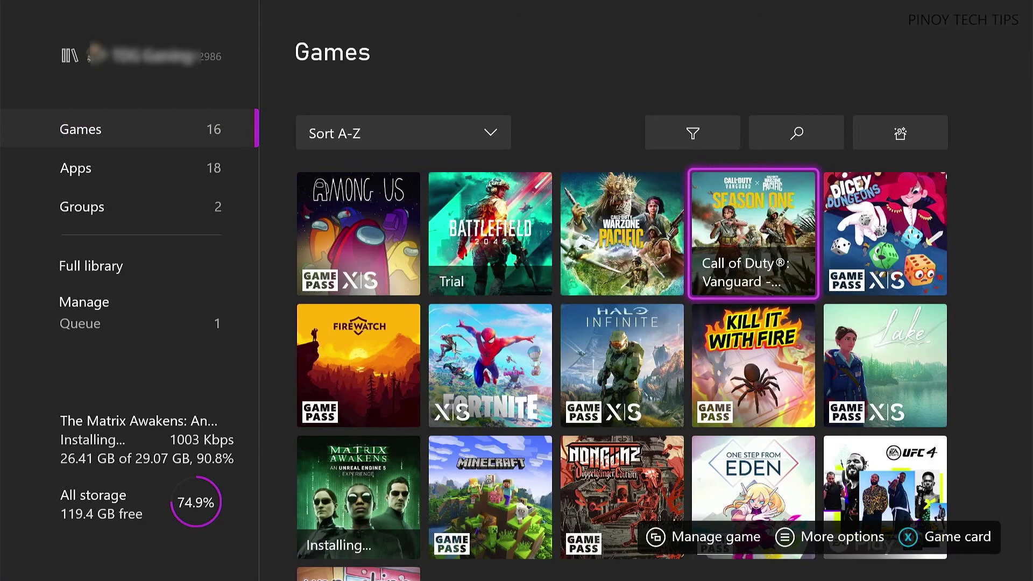
pyautogui.press('Menu')
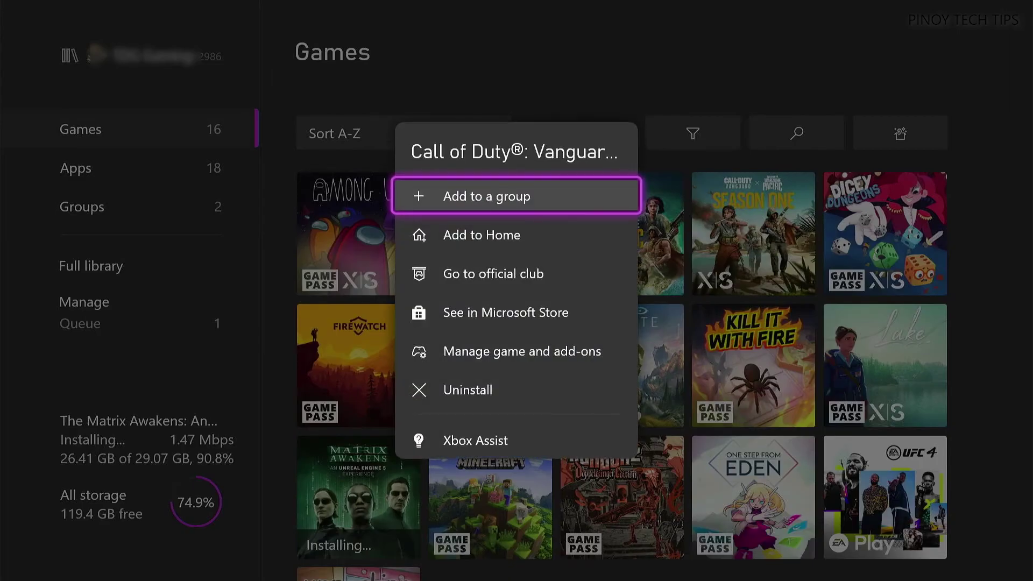
pyautogui.press('Down')
pyautogui.press('Down')
pyautogui.press('Down')
pyautogui.press('Down')
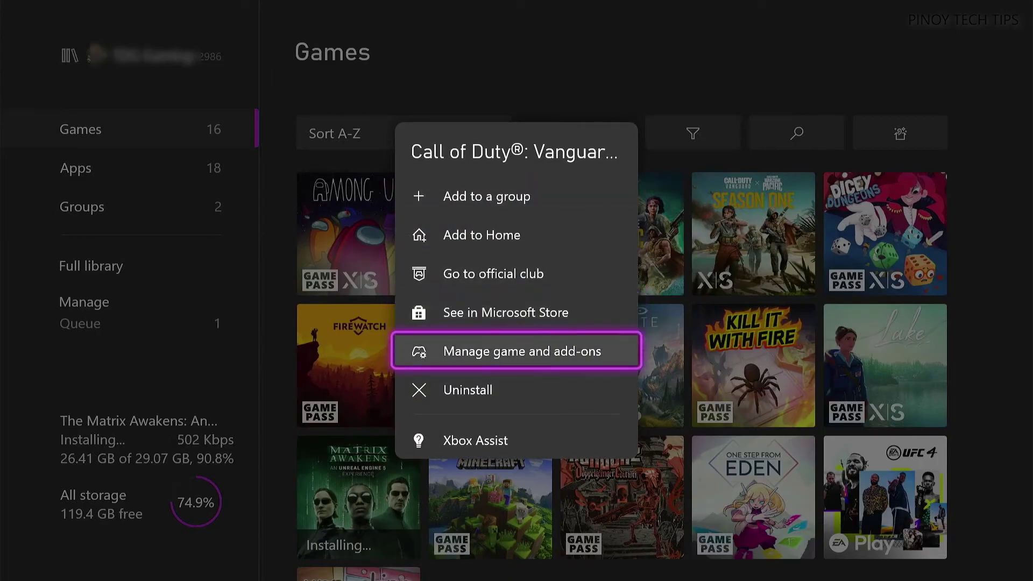
pyautogui.press('Return')
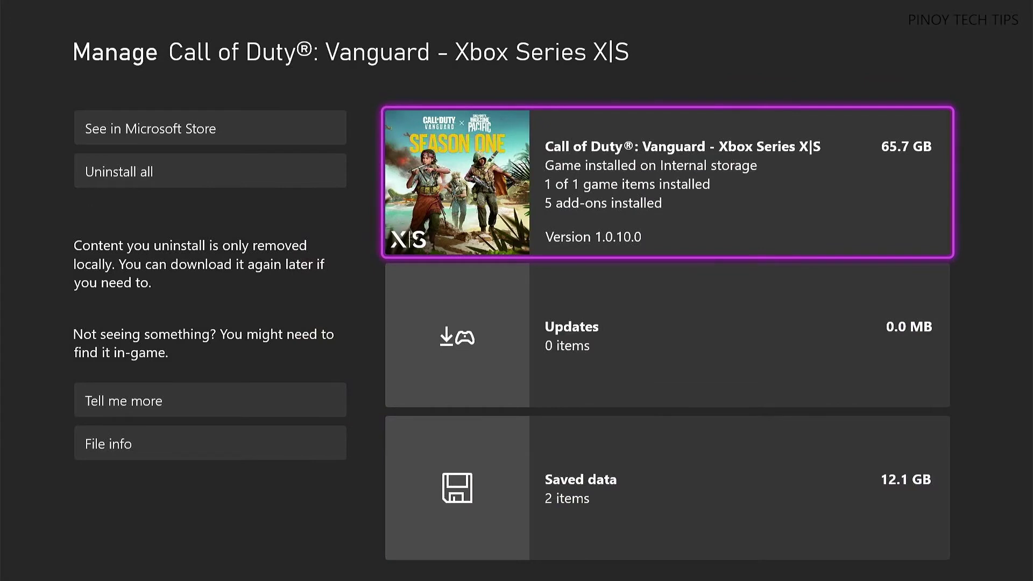
# Open Vanguard's Saved data entries, then return Home from the relaunched game
pyautogui.press('Down')
pyautogui.press('Down')
pyautogui.press('Return')
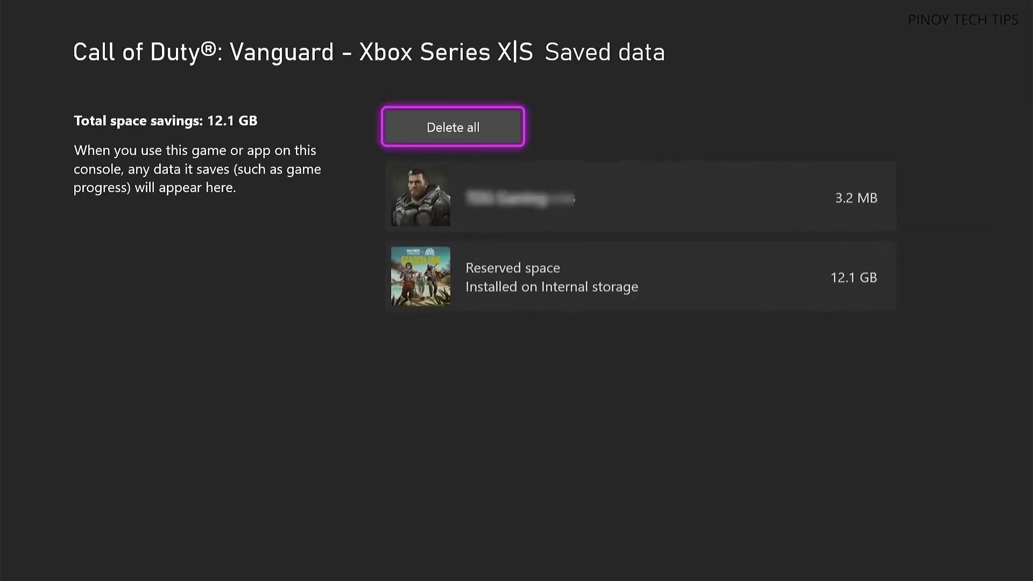
pyautogui.press('Down')
pyautogui.press('Up')
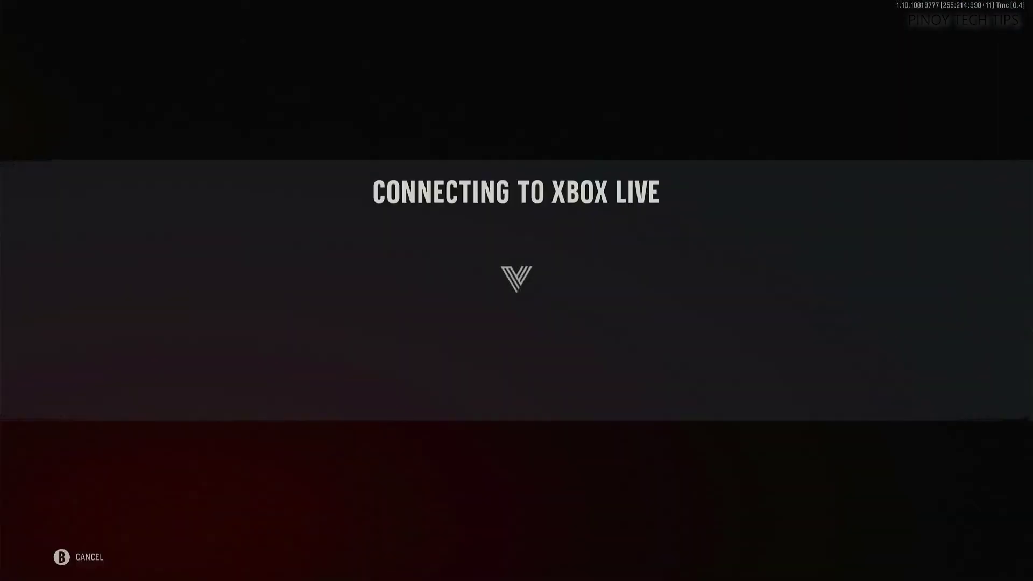
pyautogui.press('super')
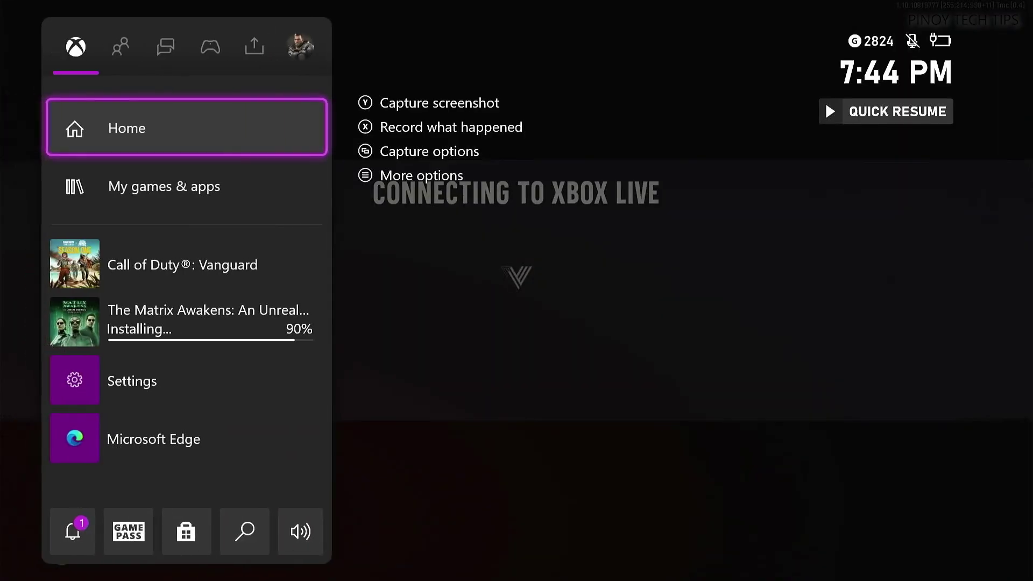
pyautogui.press('Return')
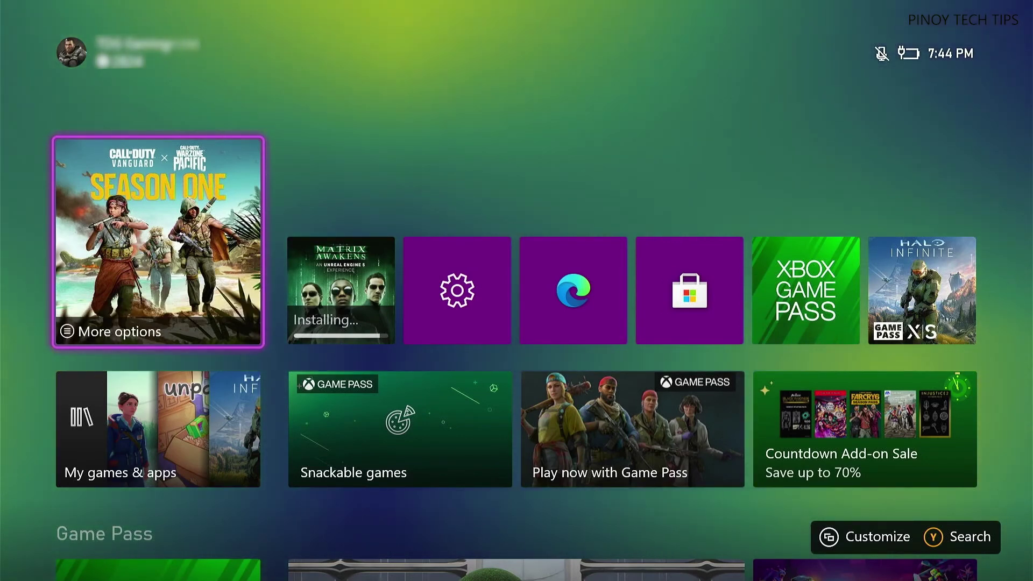
# Open the full games library from the guide's My games & apps panel
pyautogui.press('super')
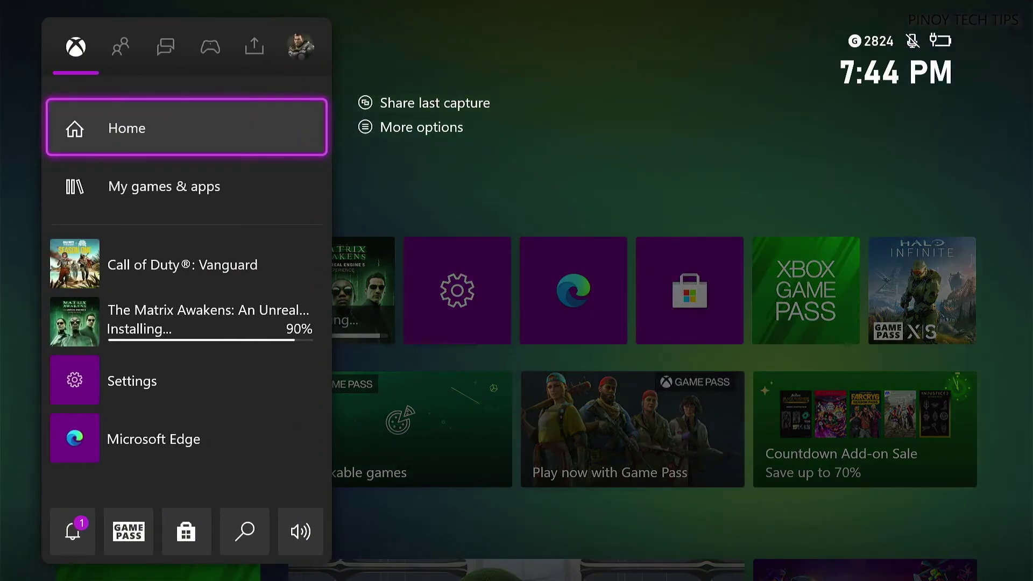
pyautogui.press('Down')
pyautogui.press('Return')
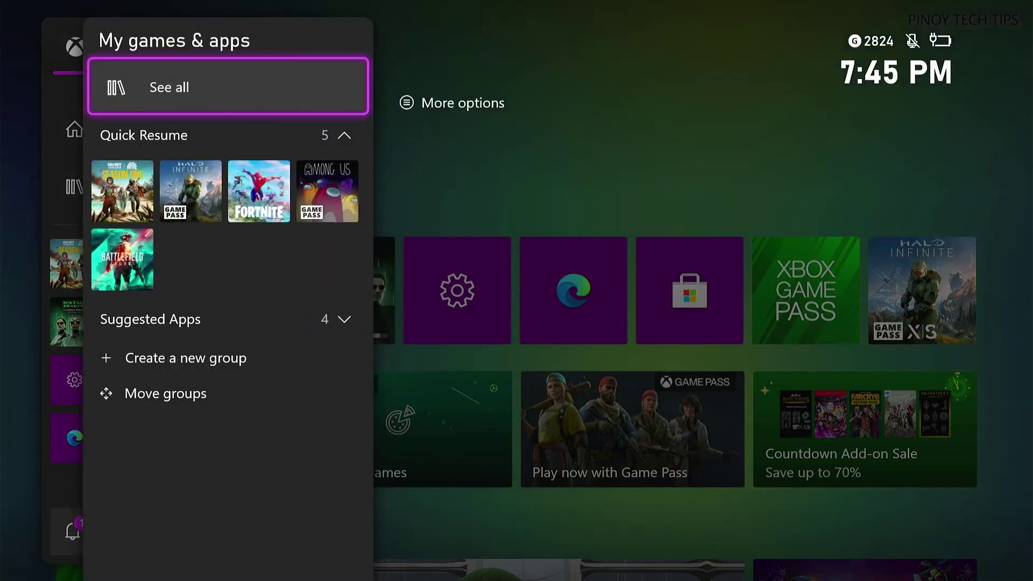
pyautogui.press('Return')
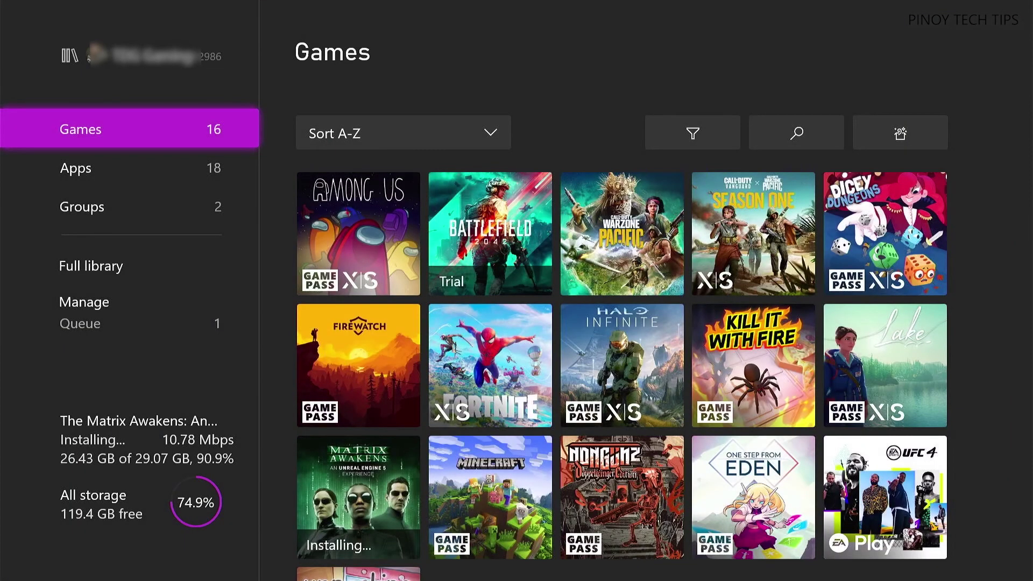
# Open Call of Duty: Vanguard's options, move toward Uninstall, then dismiss them
pyautogui.press('Right')
pyautogui.press('Right')
pyautogui.press('Right')
pyautogui.press('Right')
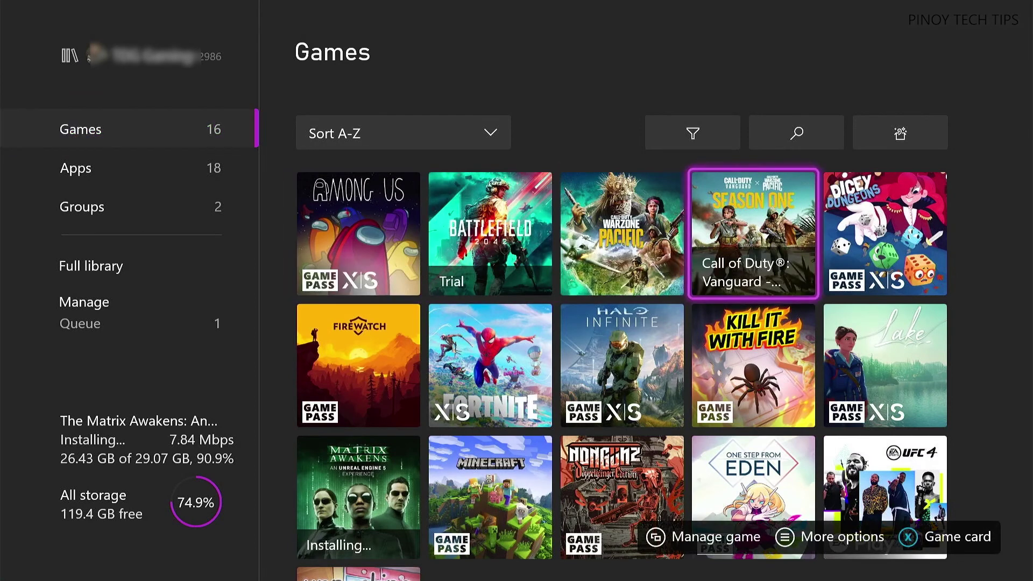
pyautogui.press('Menu')
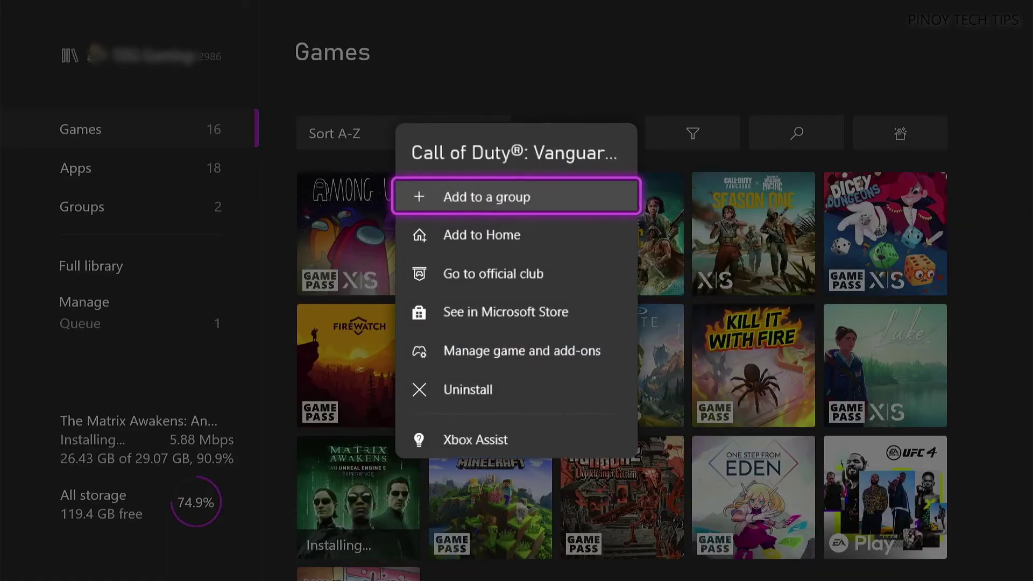
pyautogui.press('Down')
pyautogui.press('Down')
pyautogui.press('Down')
pyautogui.press('Down')
pyautogui.press('Down')
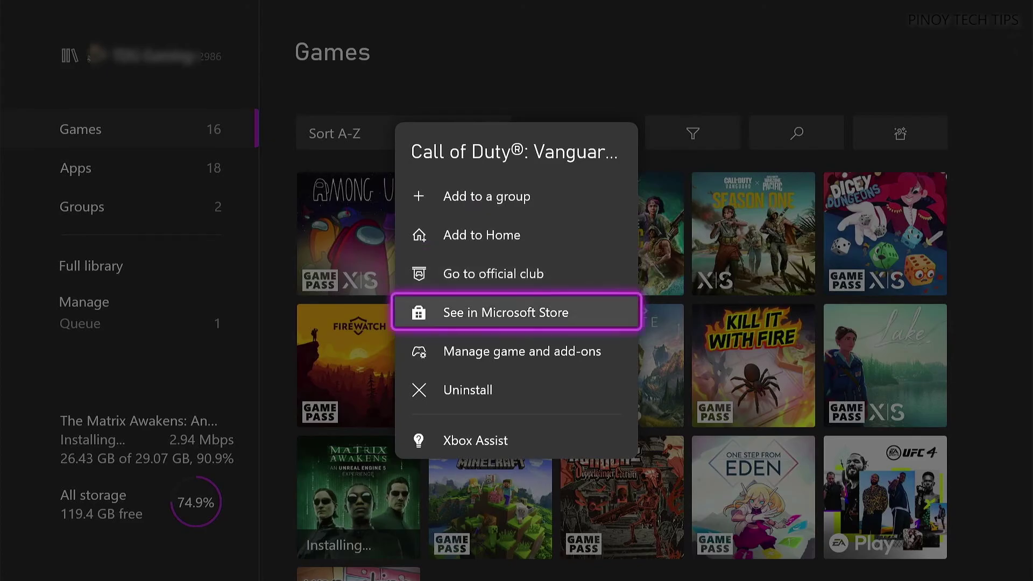
pyautogui.press('Escape')
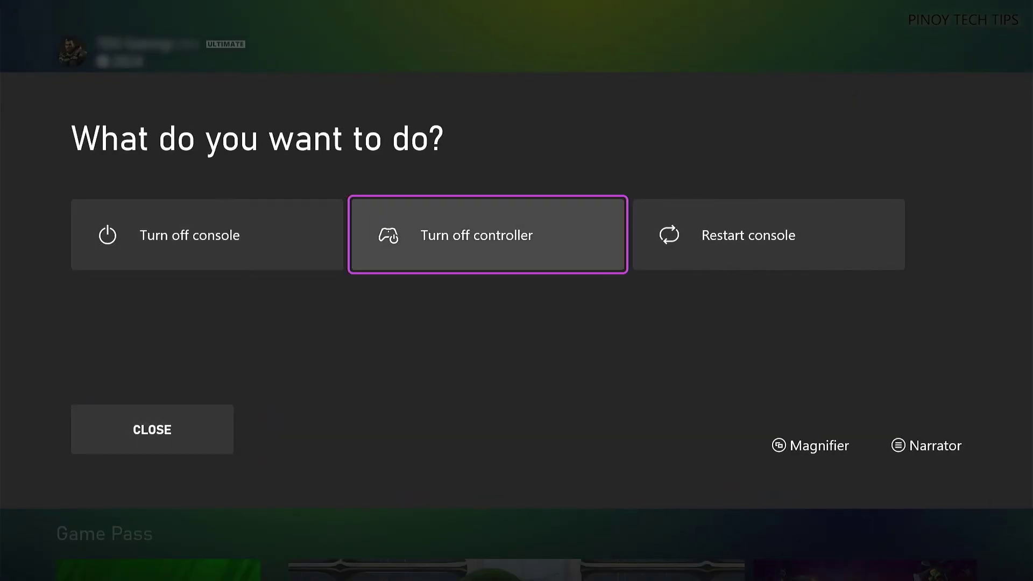
pyautogui.press('Right')
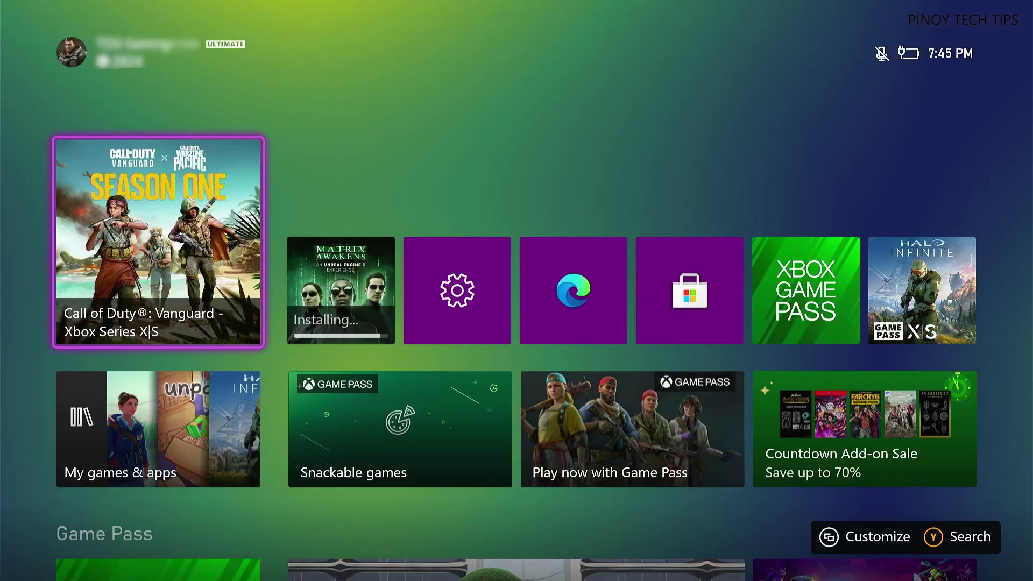